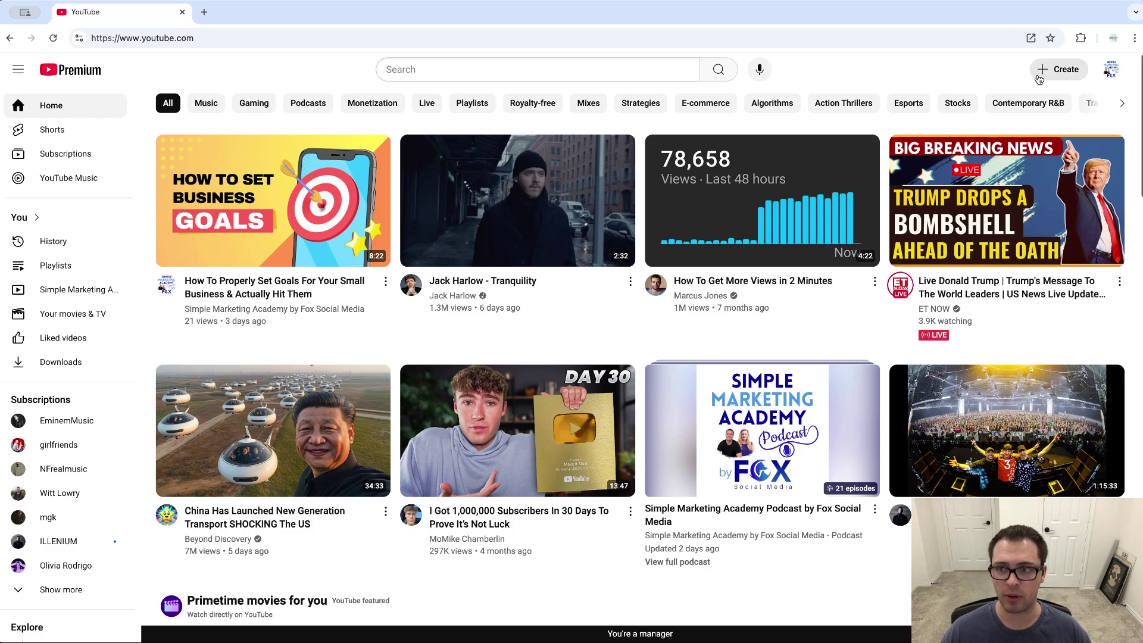
Step: Choose Upload video from the Create menu to open the upload dialog
left_click(1044, 72)
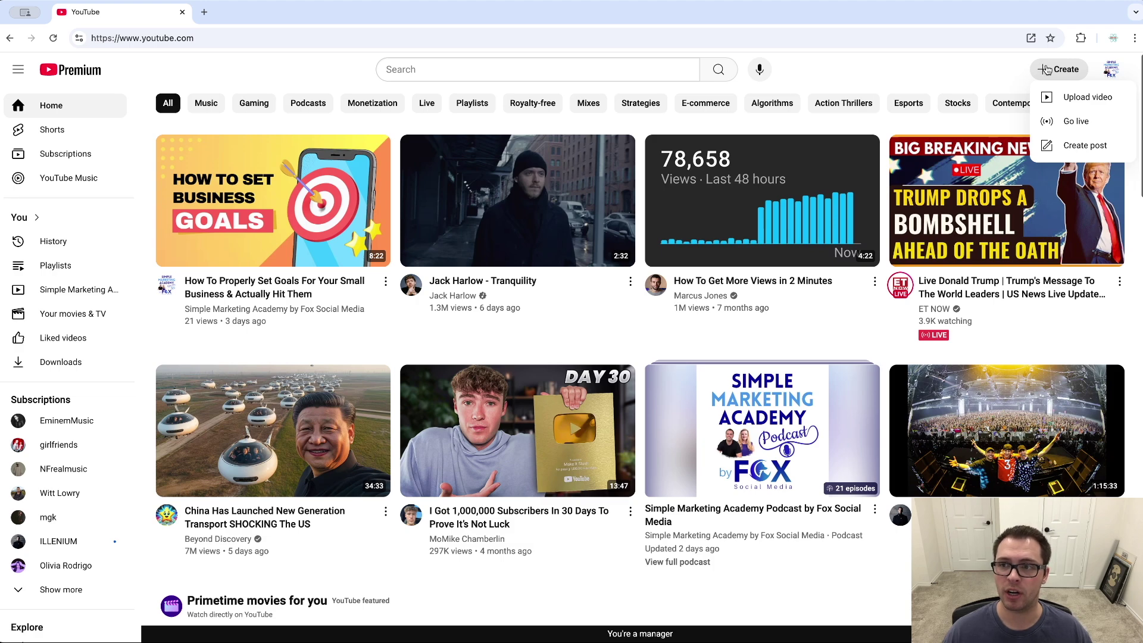
left_click(1083, 101)
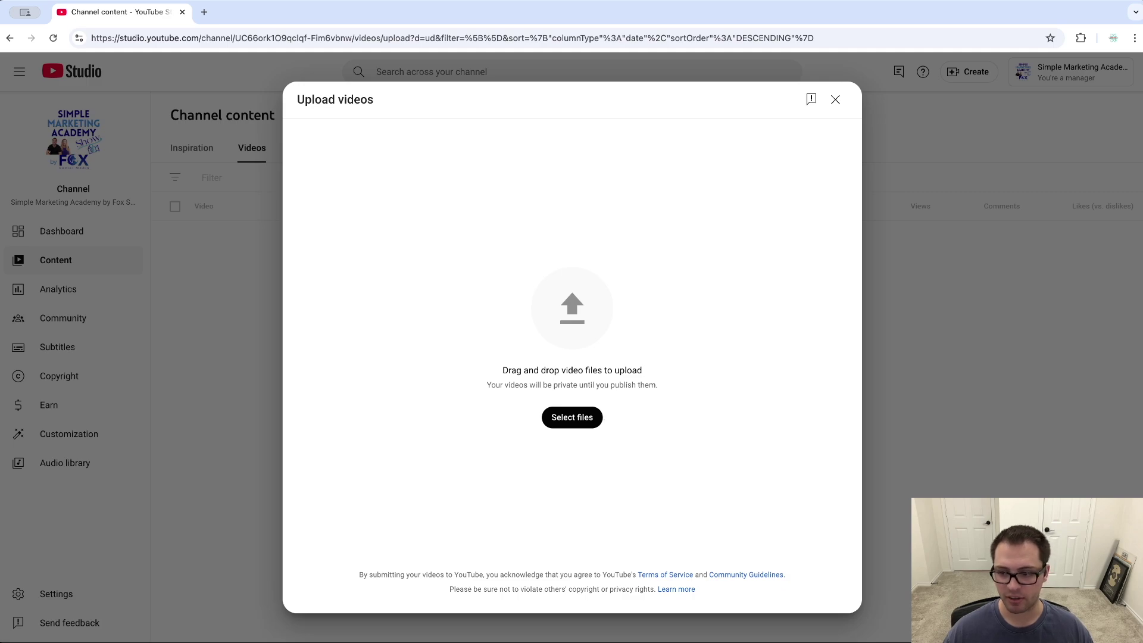
Step: Drag the video file onto the dialog to upload it
left_click_drag(497, 317, 571, 322)
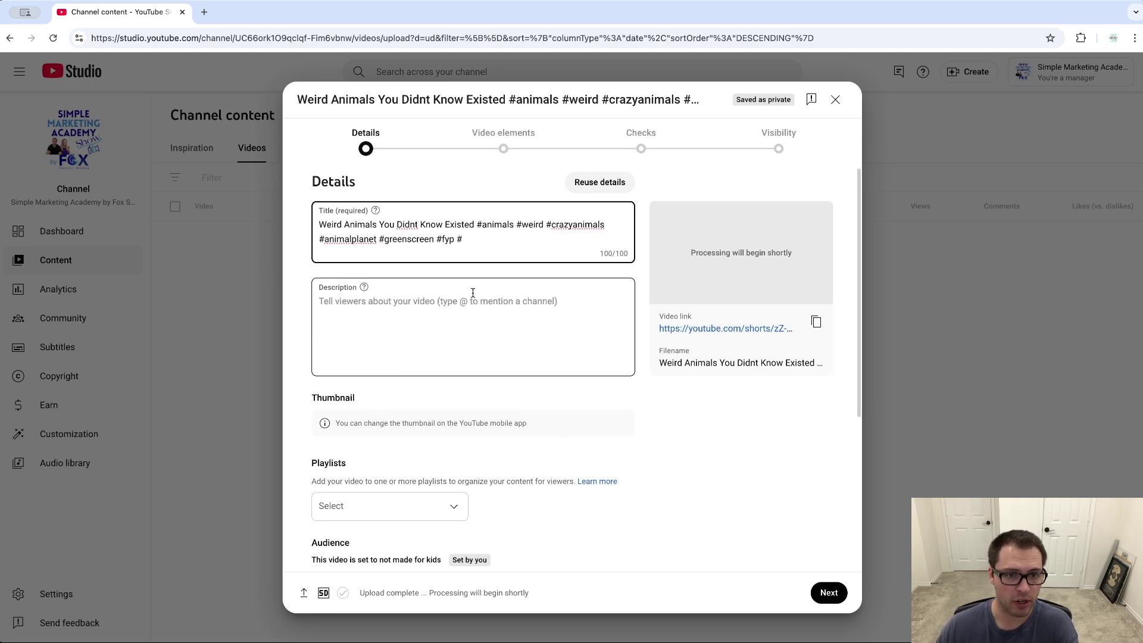
Step: Select the hashtags trailing the title in the Title field
left_click_drag(464, 239, 476, 224)
Step: Delete the trailing hashtags and add the #shorts hashtag at the title's start
key("BackSpace")
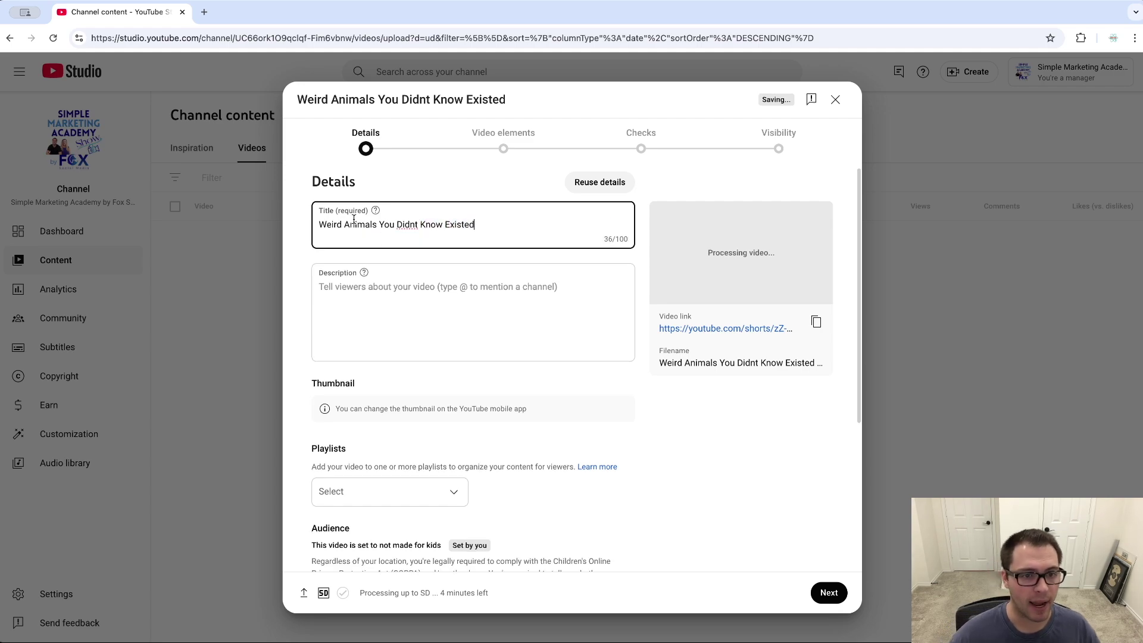
left_click(318, 224)
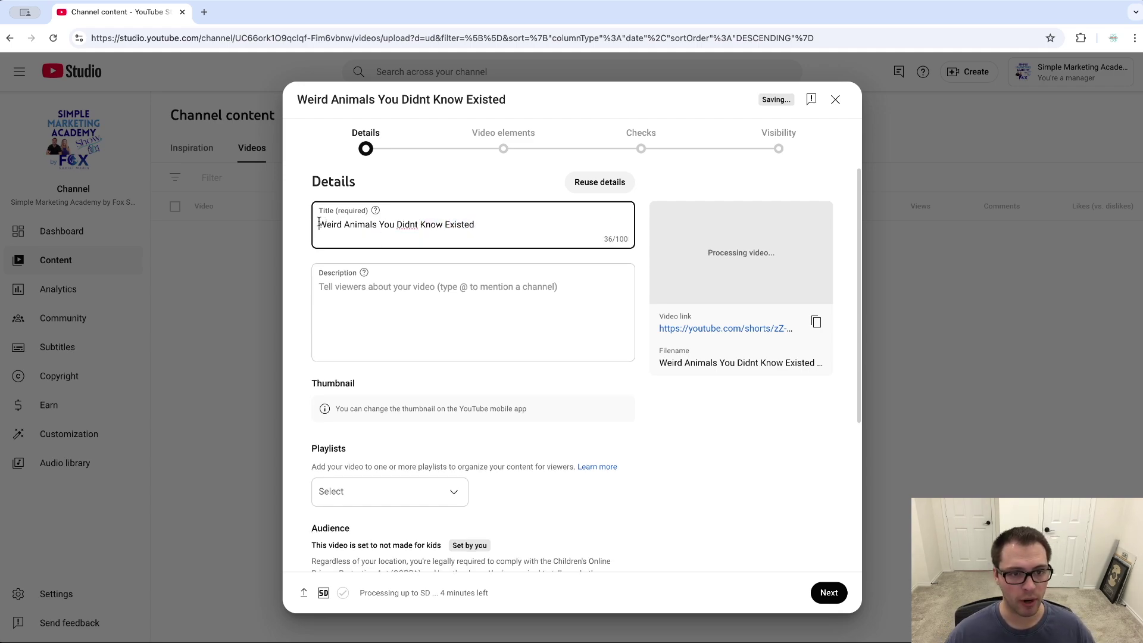
type("#")
key("Right")
key("Right")
key("Right")
type("short")
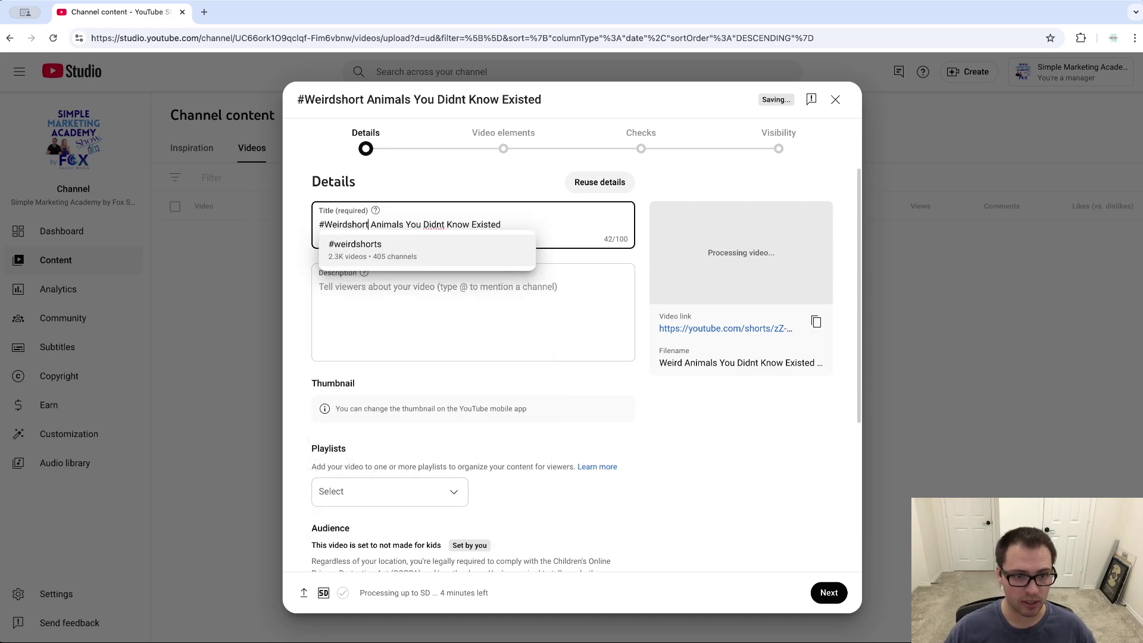
key("BackSpace")
key("BackSpace")
key("BackSpace")
key("Left")
key("Left")
key("Left")
type("short")
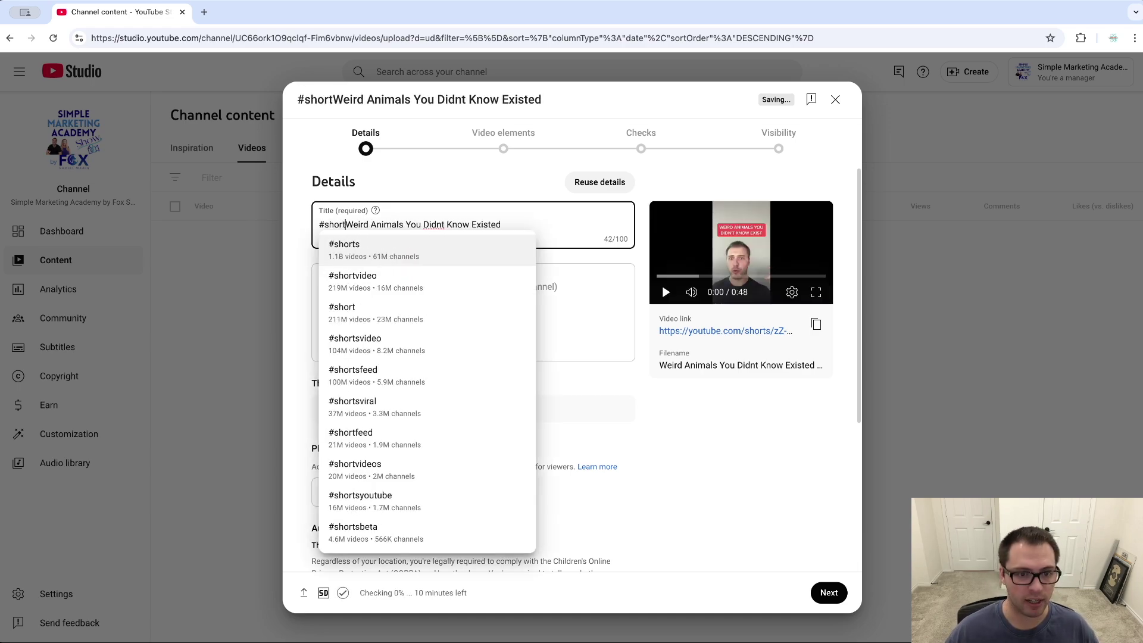
type("s")
left_click(354, 254)
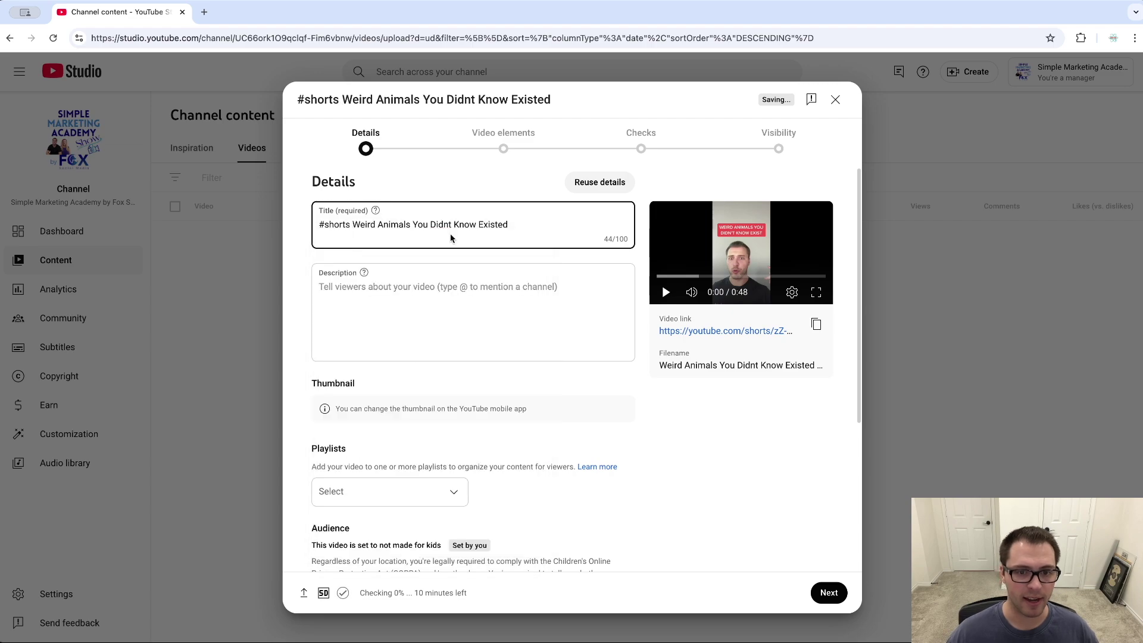
Step: Correct 'Didnt' to 'Didn't' in the title using the spelling suggestion
left_click(557, 234)
left_click(532, 293)
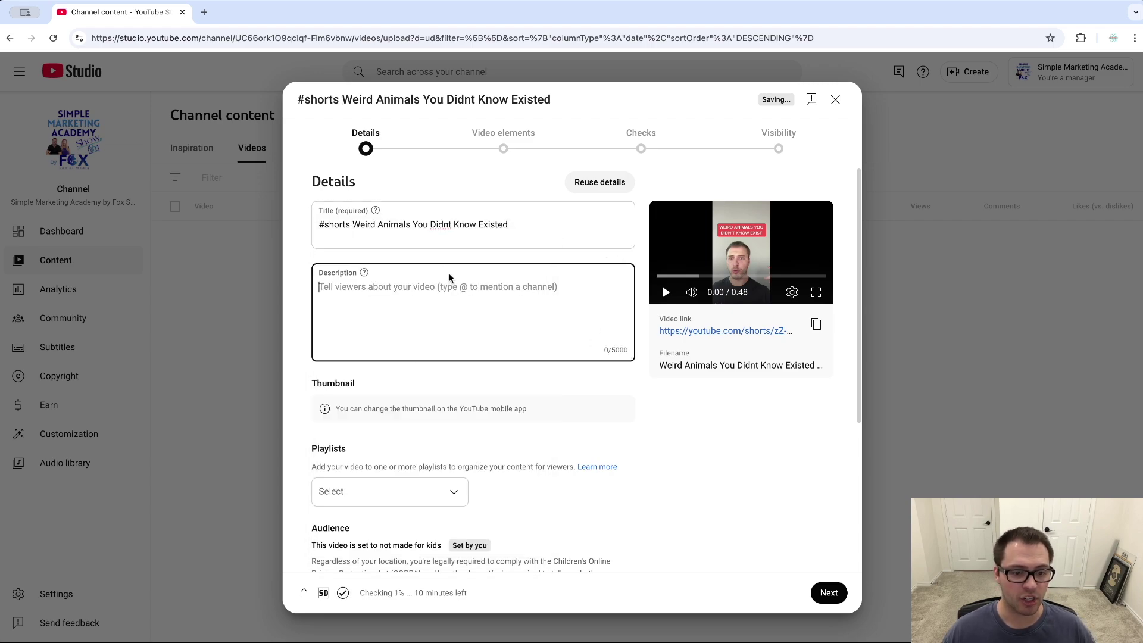
right_click(436, 227)
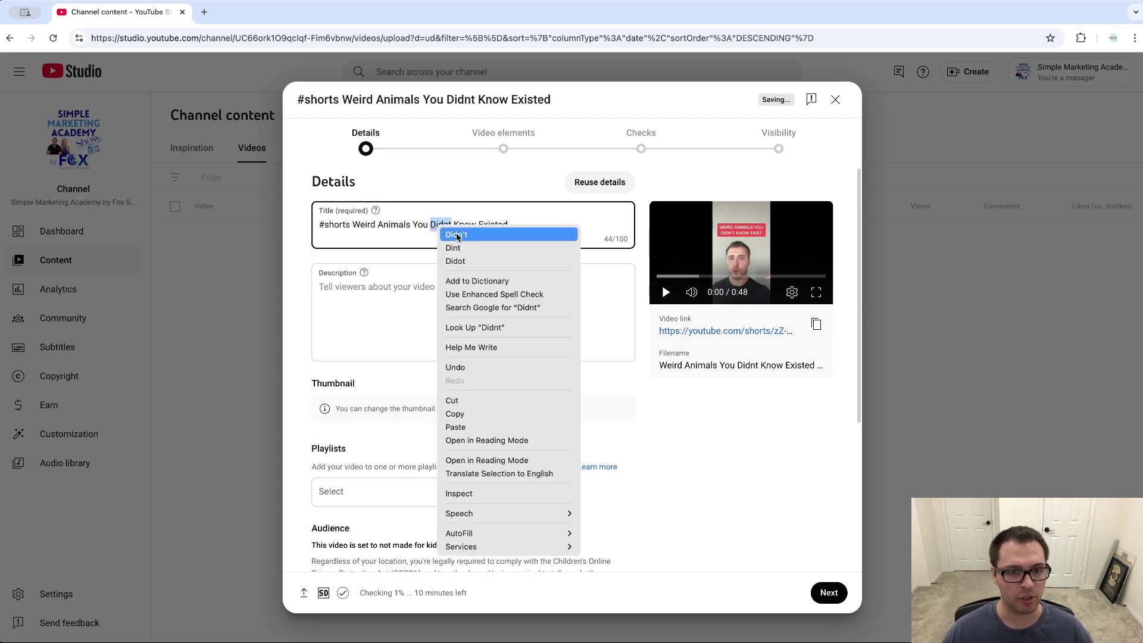
left_click(457, 233)
left_click(463, 173)
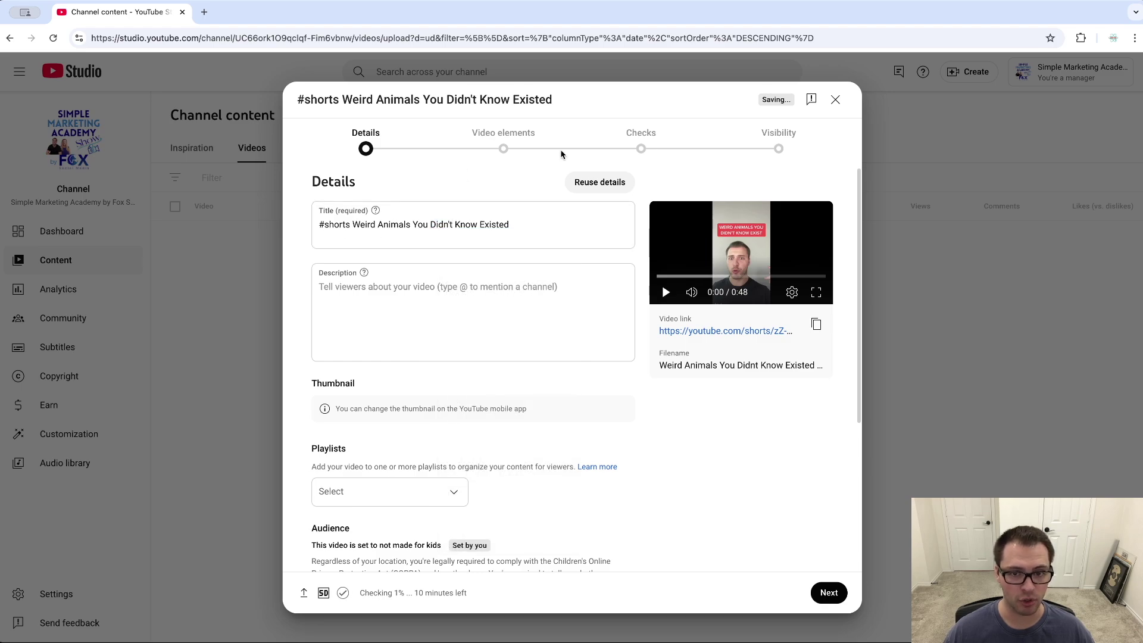
Step: Advance past Video elements and Checks, then set visibility to Public
left_click(497, 138)
left_click(641, 138)
left_click(767, 146)
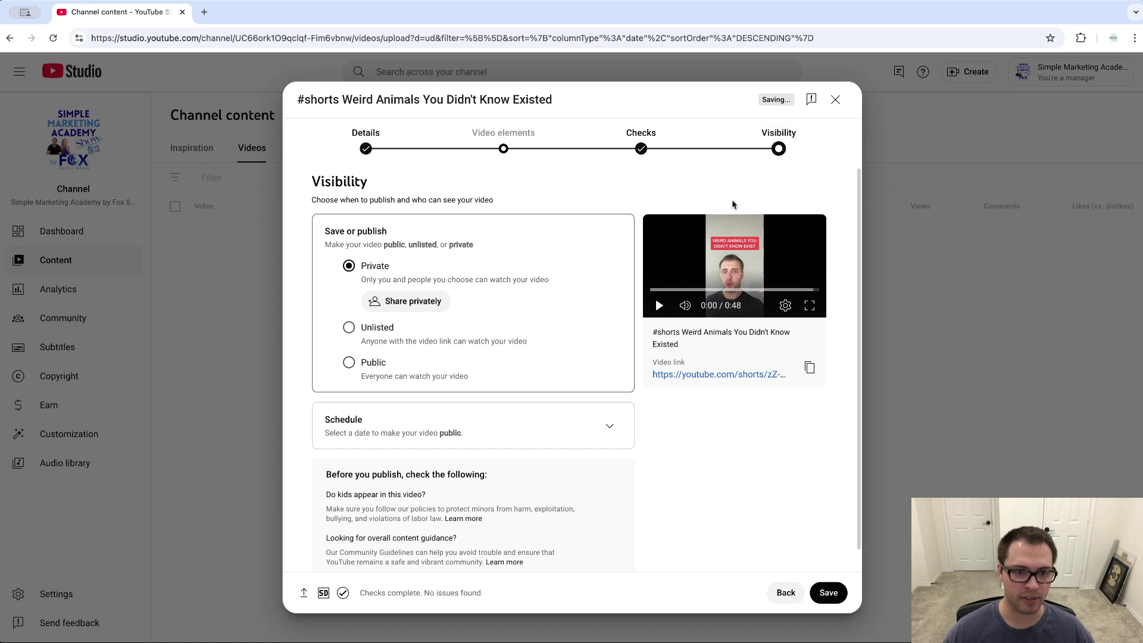
left_click(350, 362)
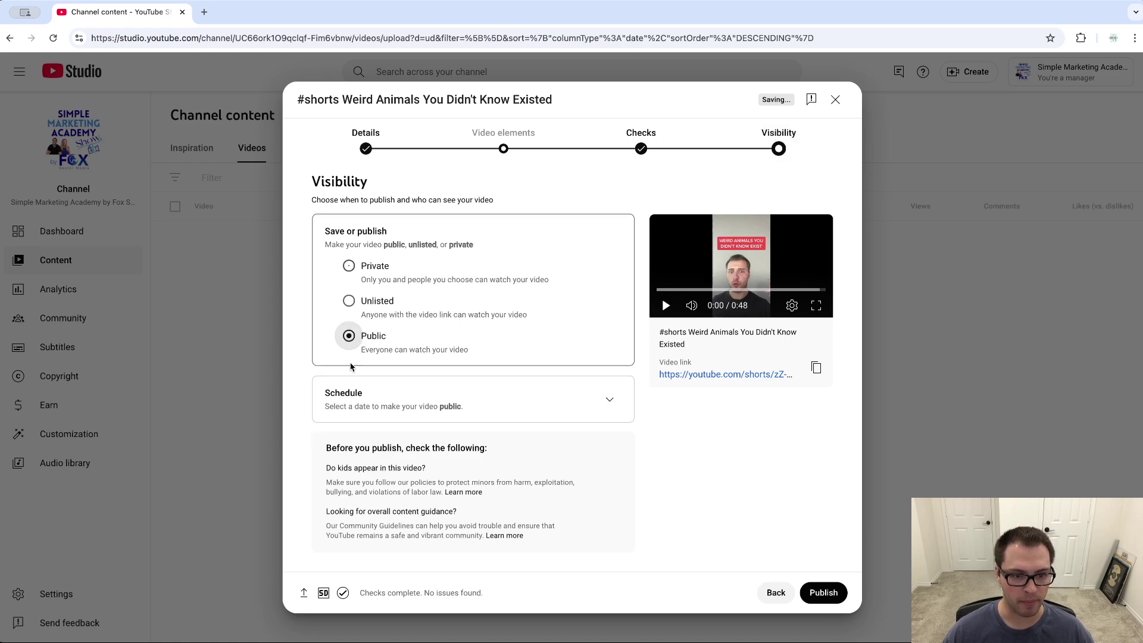